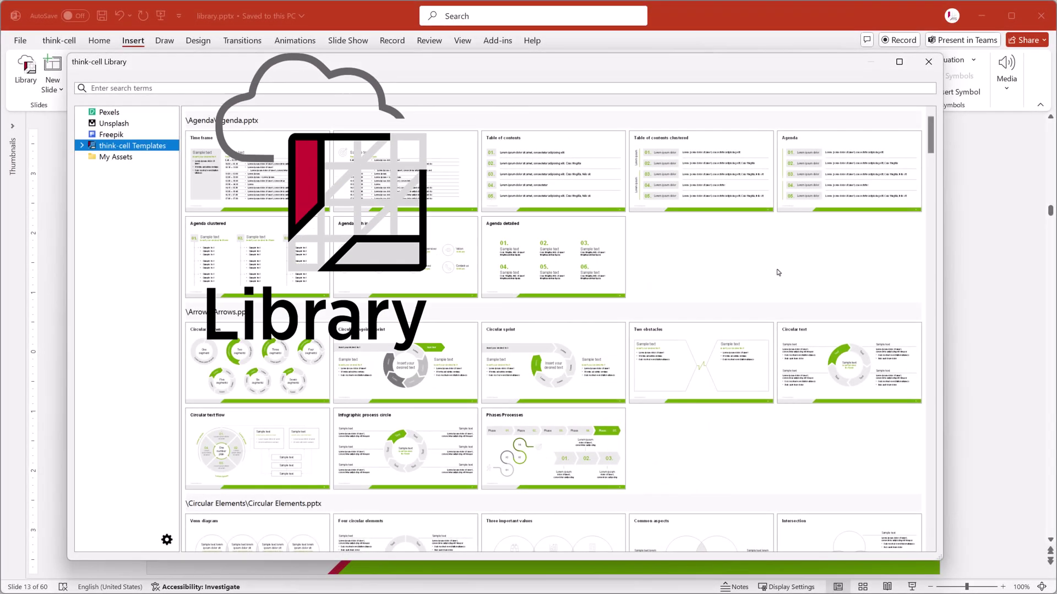
Scroll through the think-cell Library's templates, Freepik icons and My Assets slides.
scroll(778, 272, down, 5)
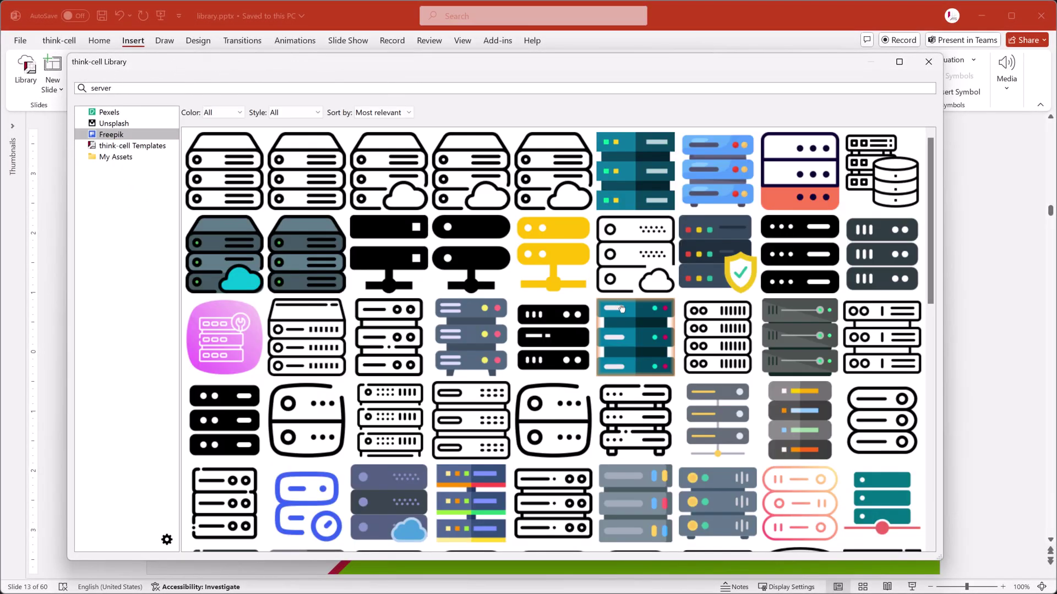
scroll(553, 331, down, 2)
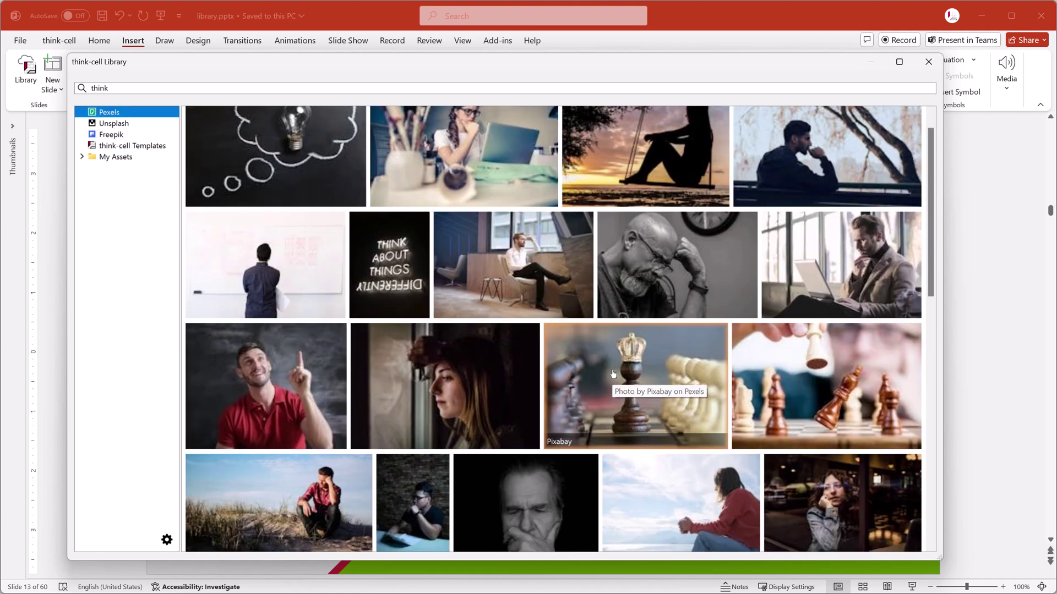
scroll(612, 374, down, 2)
scroll(612, 374, down, 2)
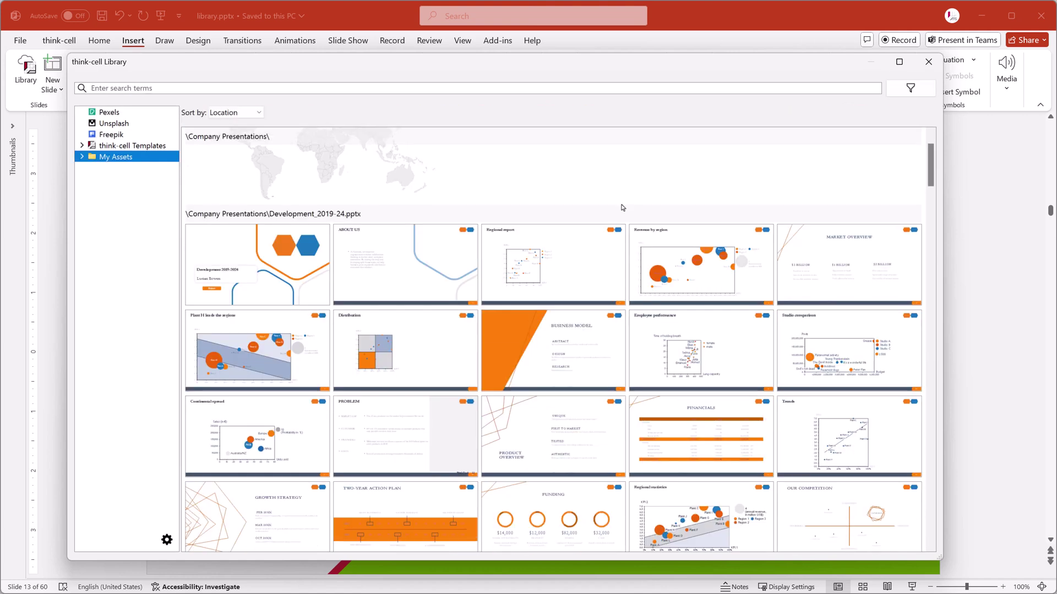
scroll(624, 214, down, 2)
scroll(624, 219, down, 7)
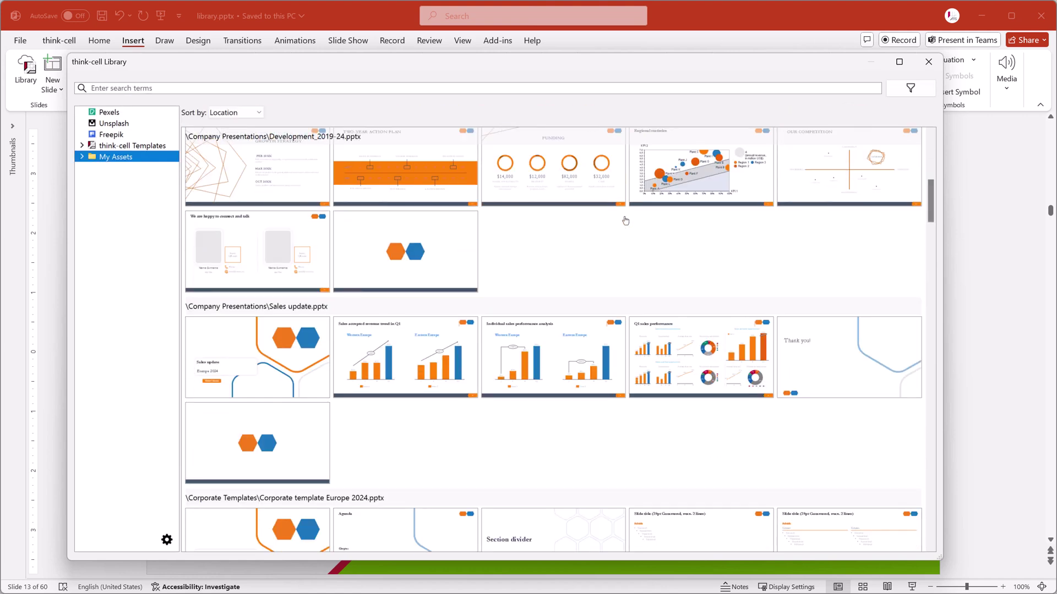
scroll(625, 220, down, 9)
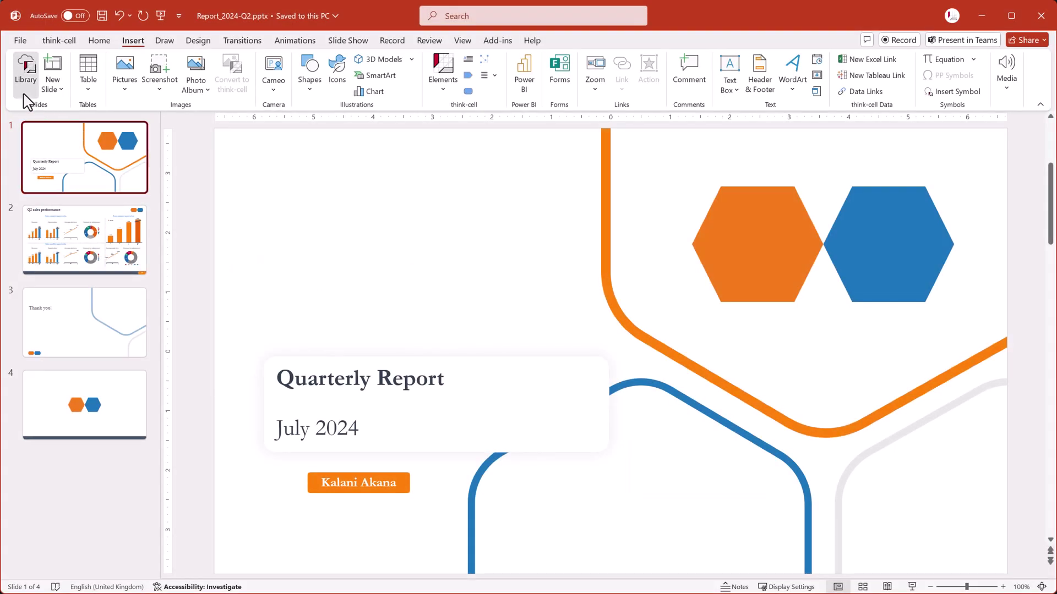
Open the think-cell Library and search its assets for 'europe'.
click(25, 71)
click(394, 86)
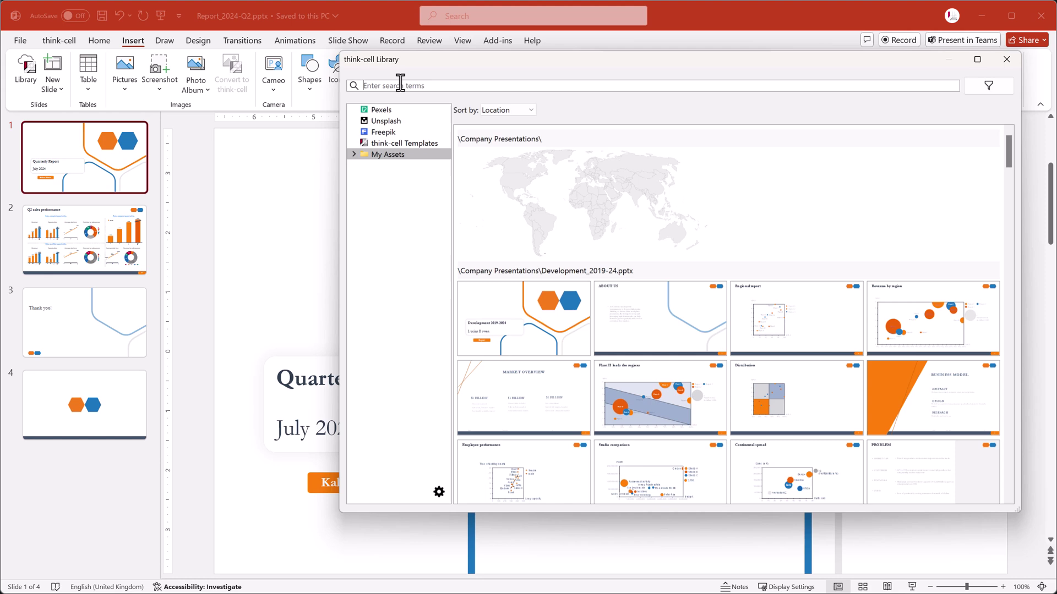
text(europe)
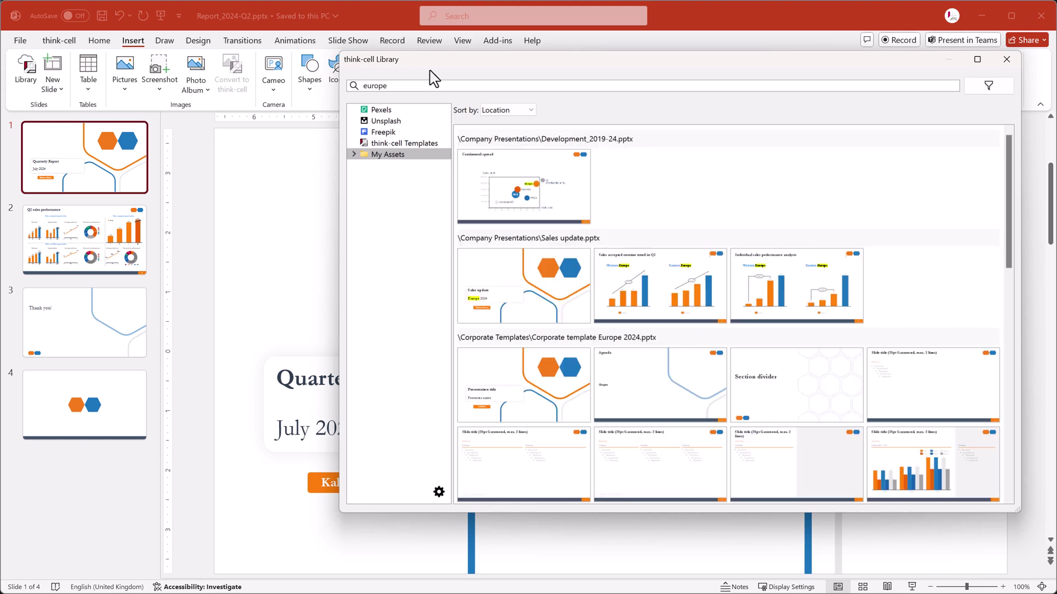
Filter the results to one author and insert the brand-awareness slide as slide 2.
click(994, 90)
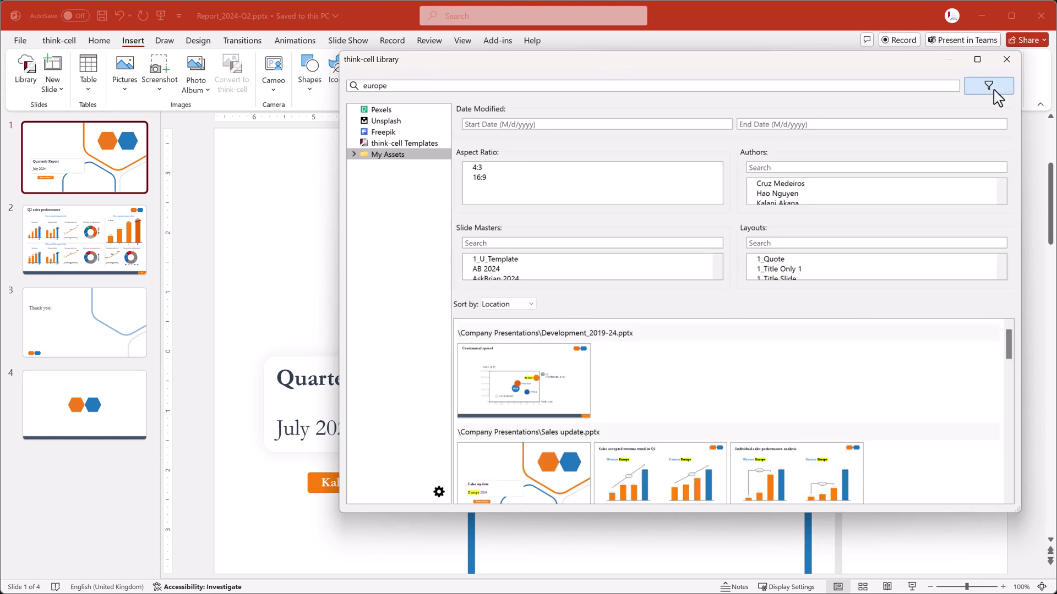
click(822, 185)
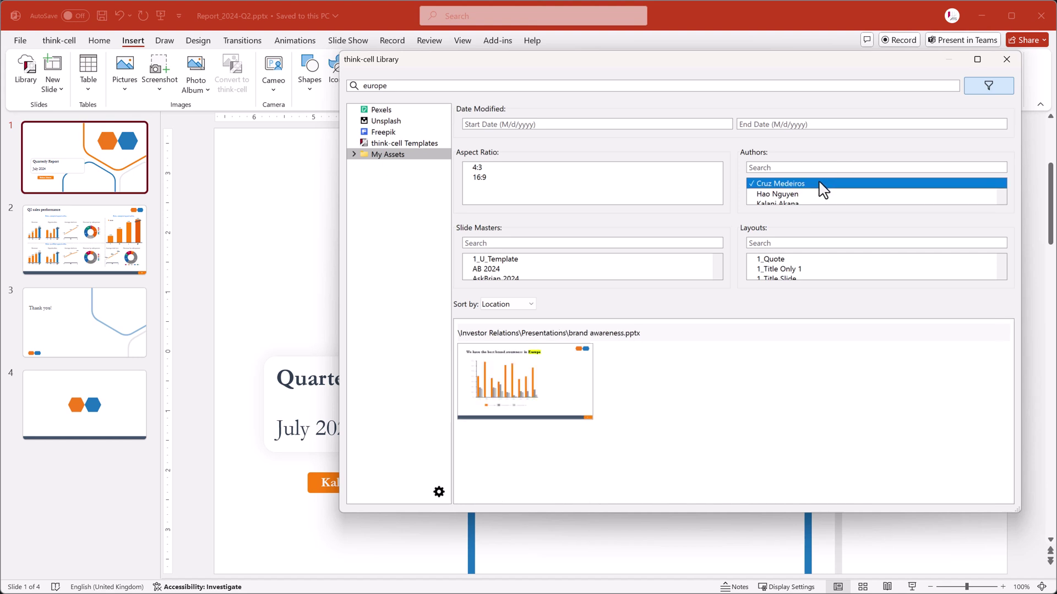
click(531, 394)
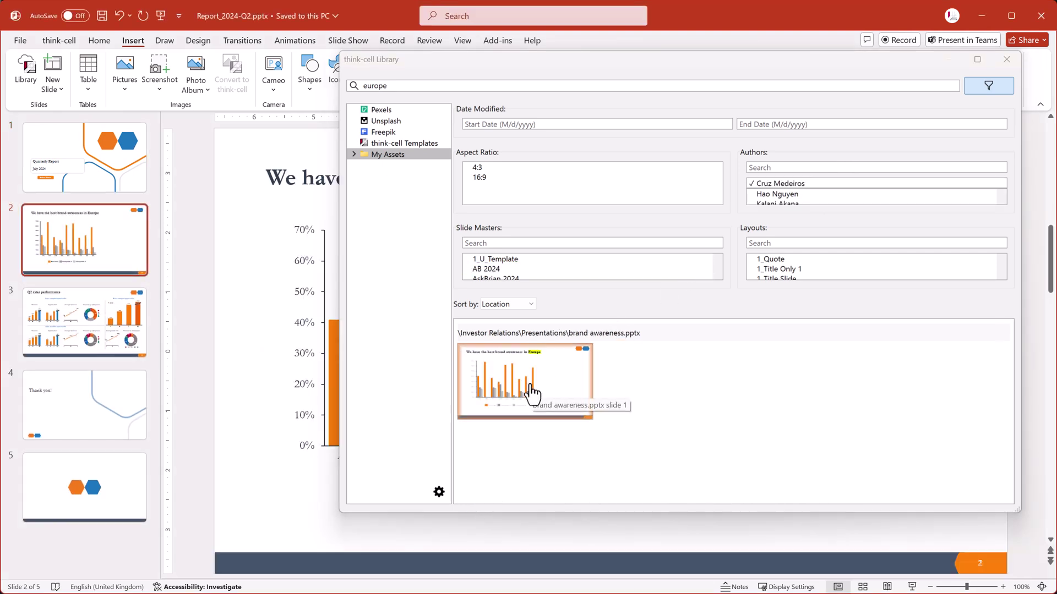
click(1006, 59)
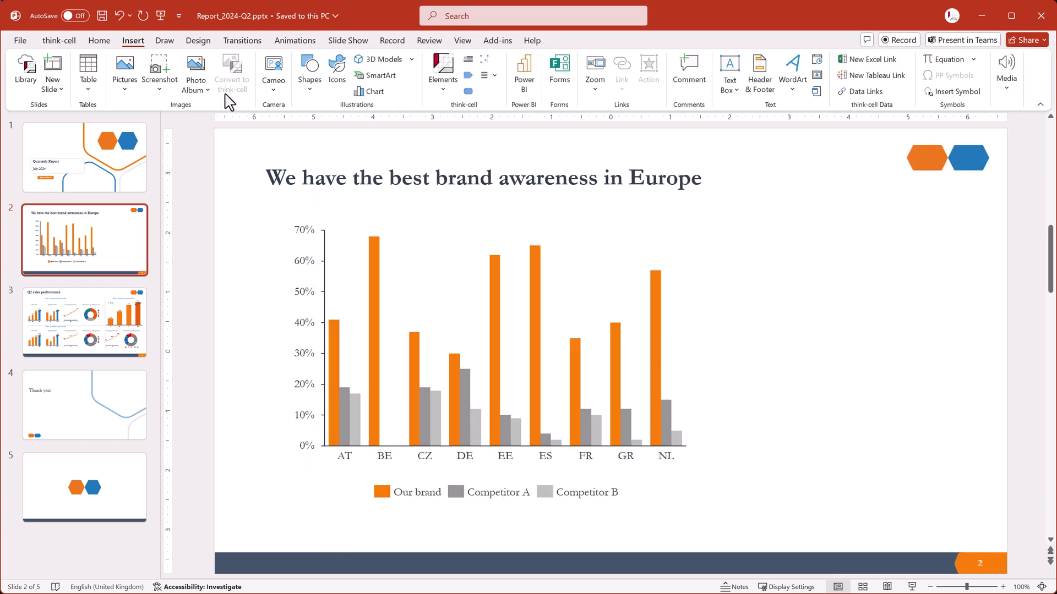
Search the Library for a map and snap the Europe map beside the slide 2 chart.
click(24, 93)
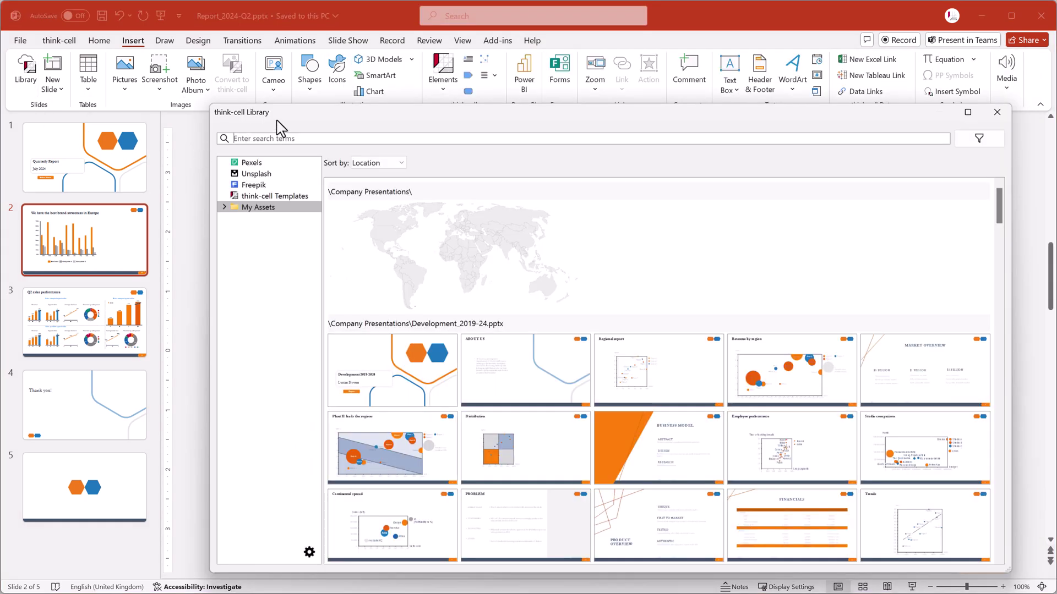
text(map)
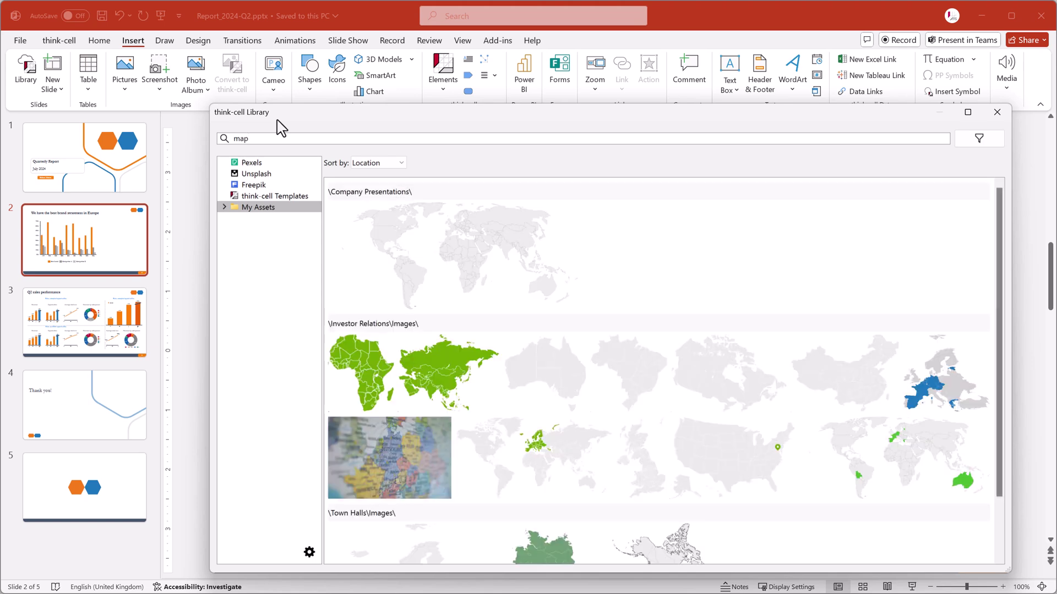
drag(930, 397, 759, 396)
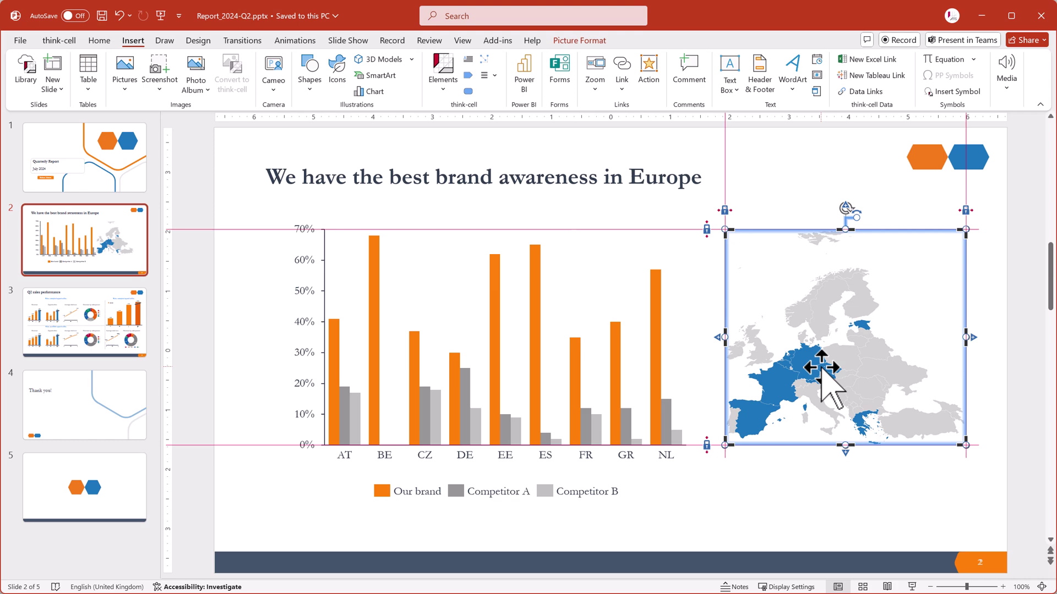
click(790, 518)
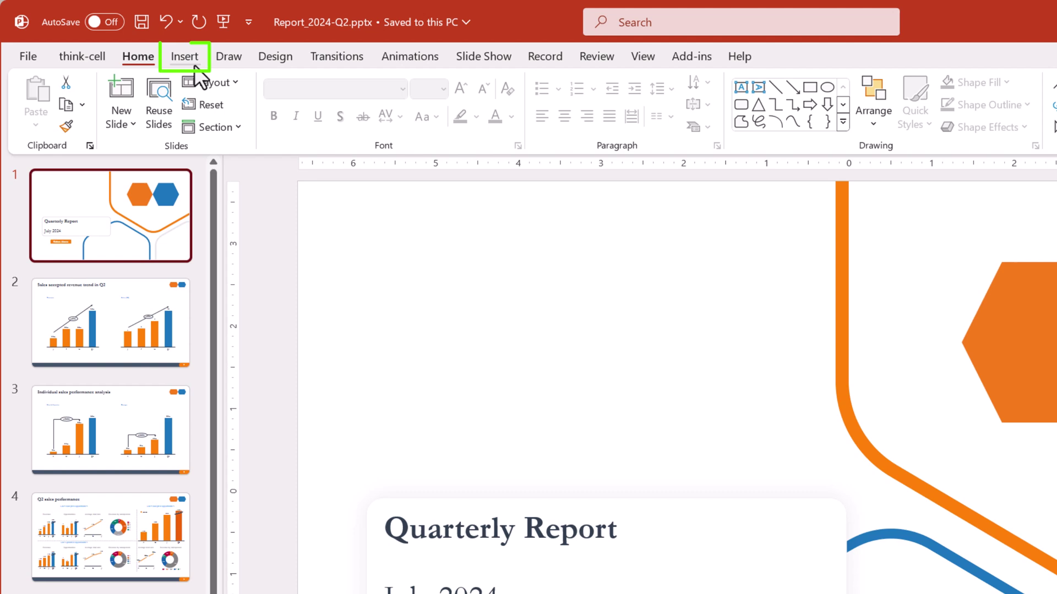
Open the think-cell Library, select My Assets and search for 'europe'.
click(193, 61)
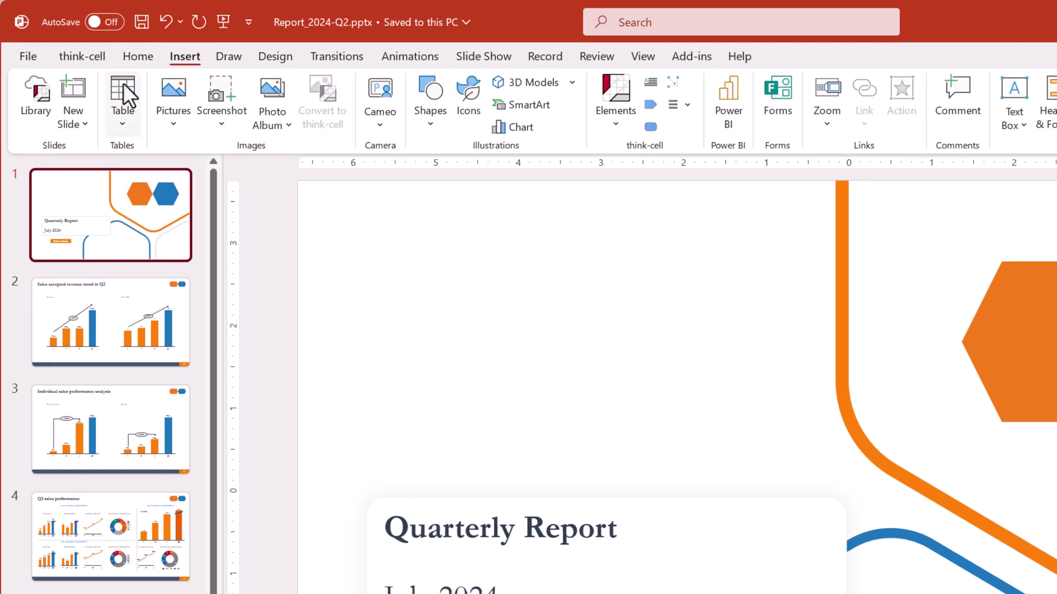
click(36, 126)
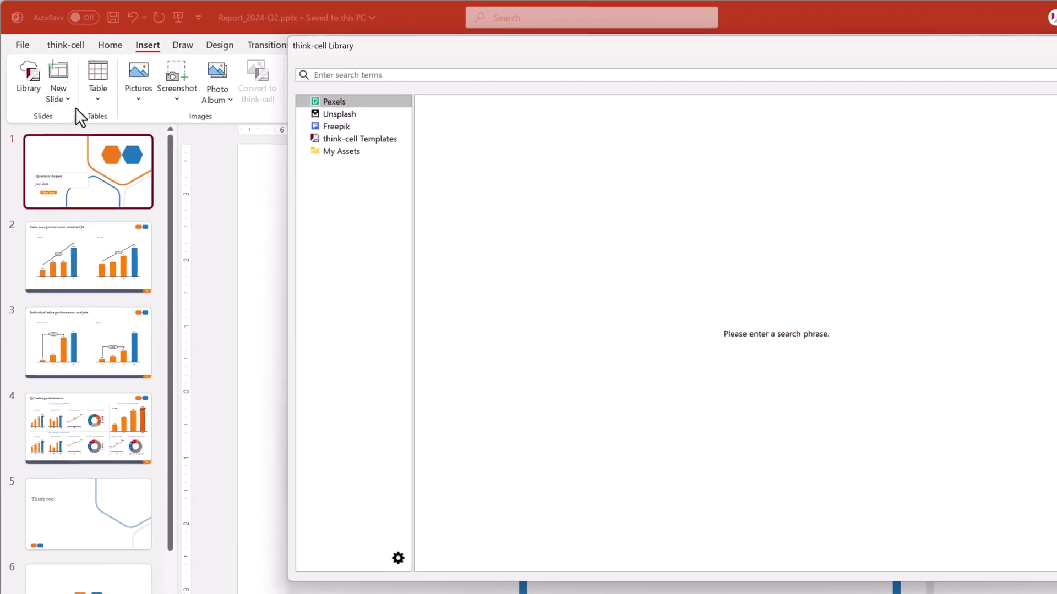
click(316, 151)
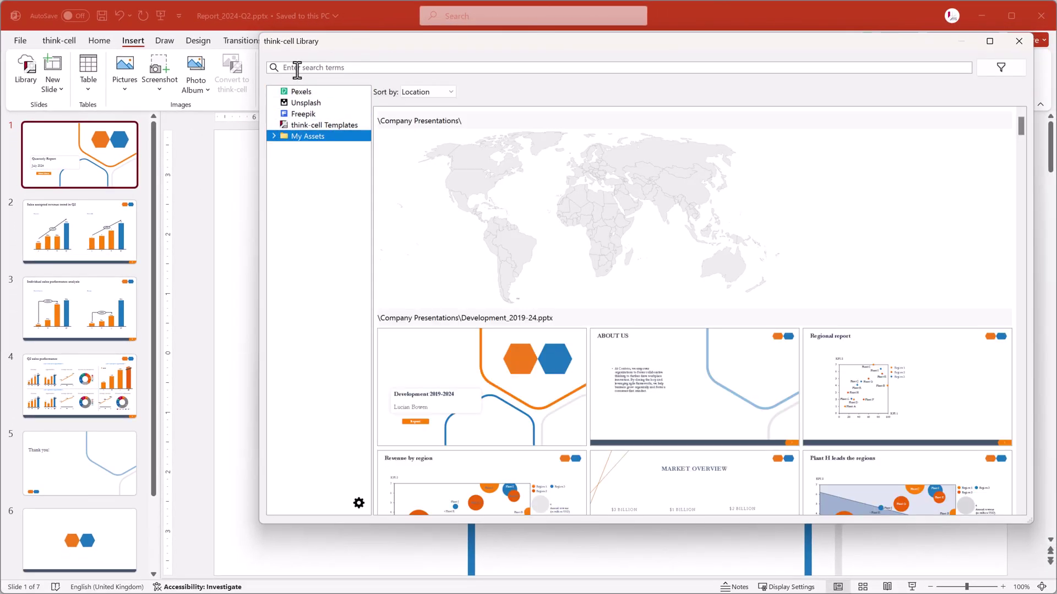
click(293, 67)
text(europe)
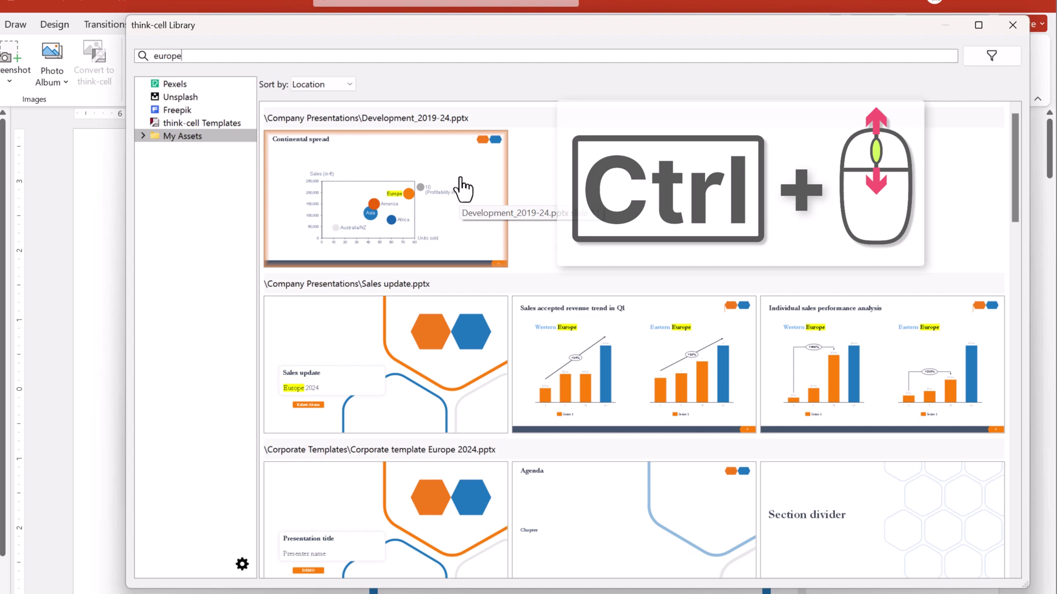
Zoom the europe result thumbnails in and out, ending on small thumbnails.
ctrl+scroll(565, 391, up, 1)
ctrl+scroll(565, 392, up, 2)
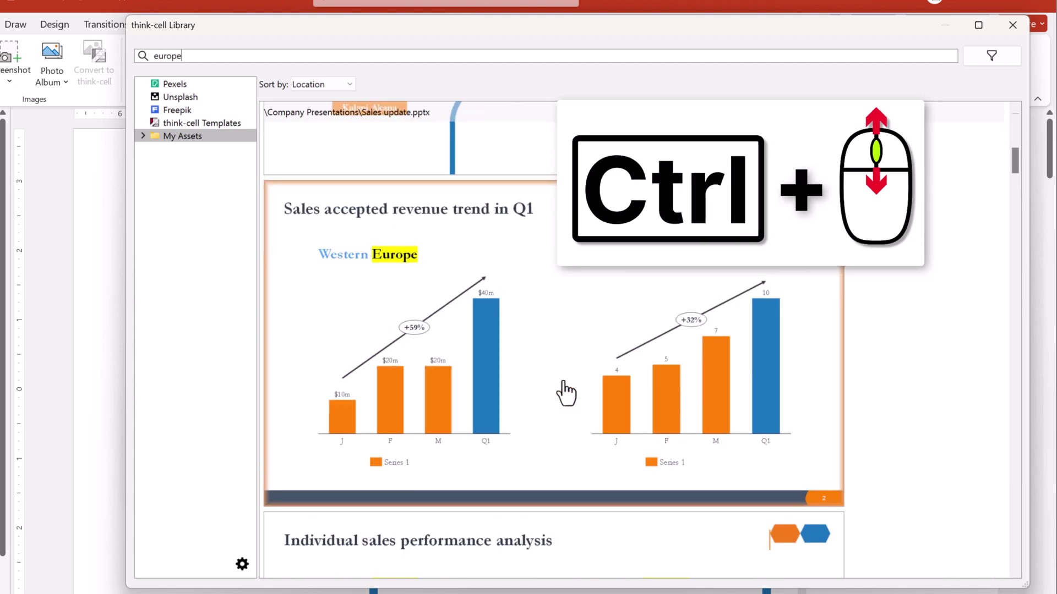
scroll(563, 394, down, 5)
ctrl+scroll(562, 394, down, 4)
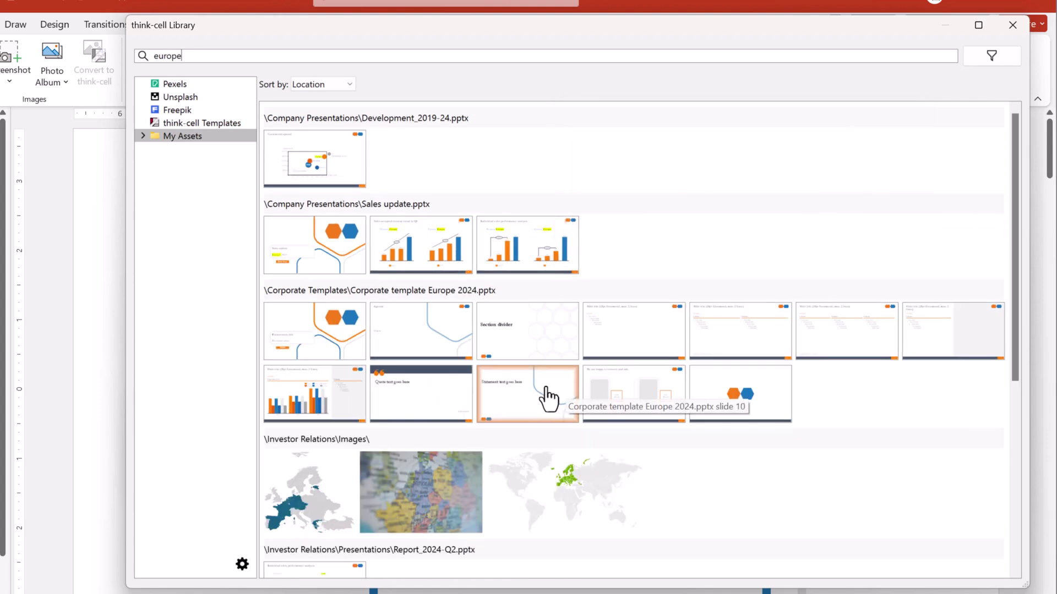
scroll(550, 398, down, 4)
ctrl+scroll(551, 398, up, 3)
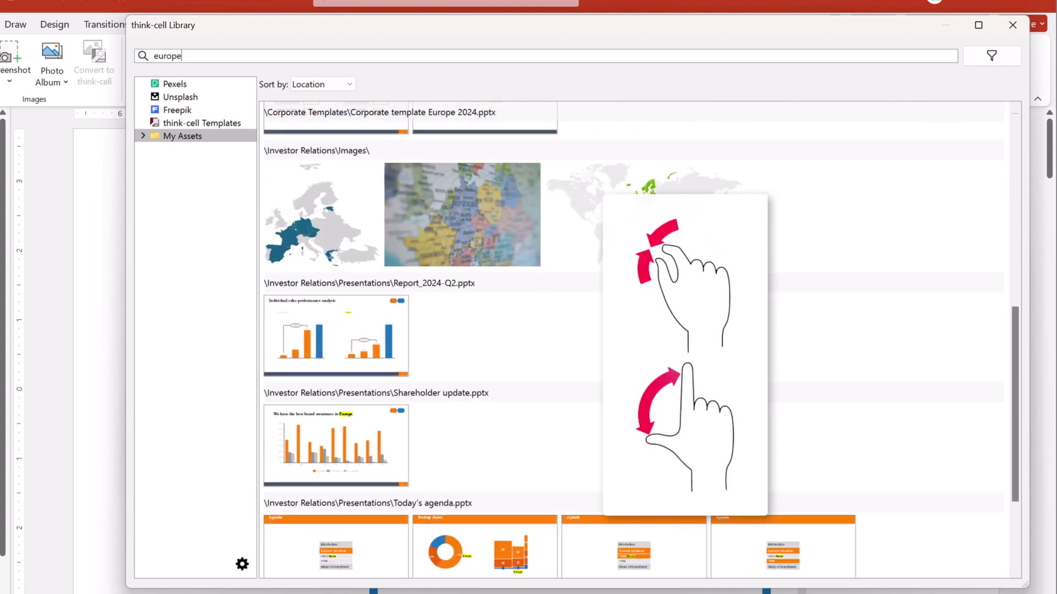
ctrl+scroll(550, 385, down, 4)
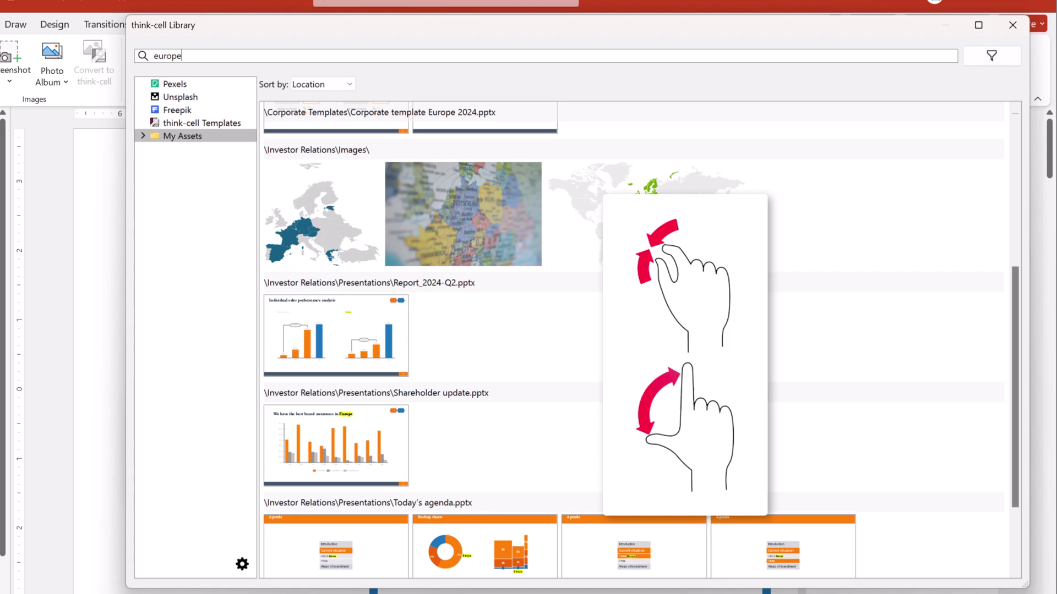
ctrl+scroll(566, 385, down, 2)
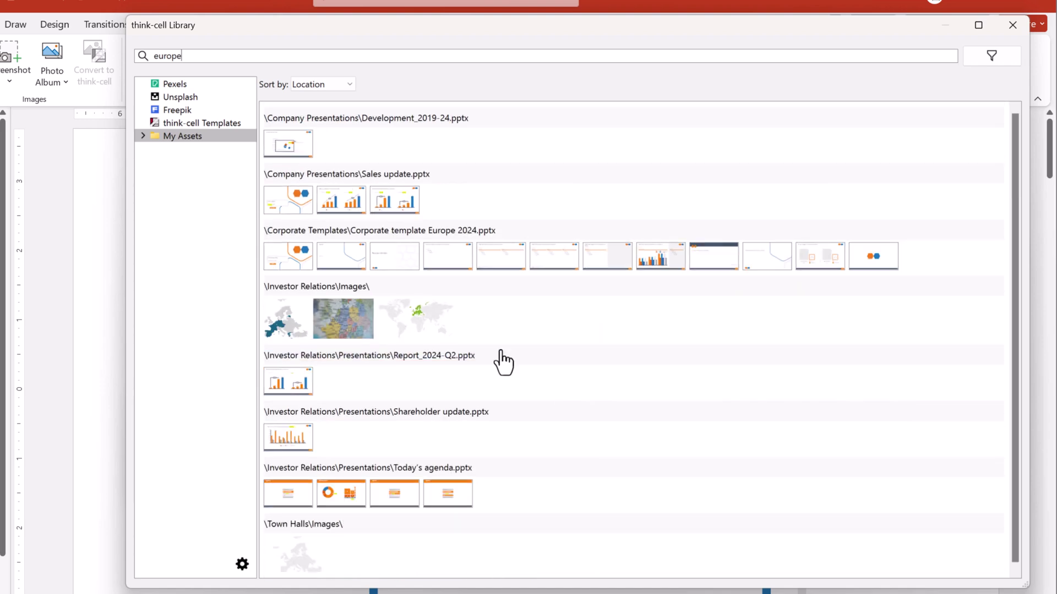
Expand My Assets to show Company Presentations, Corporate Templates, Investor Relations and Town Halls.
click(143, 137)
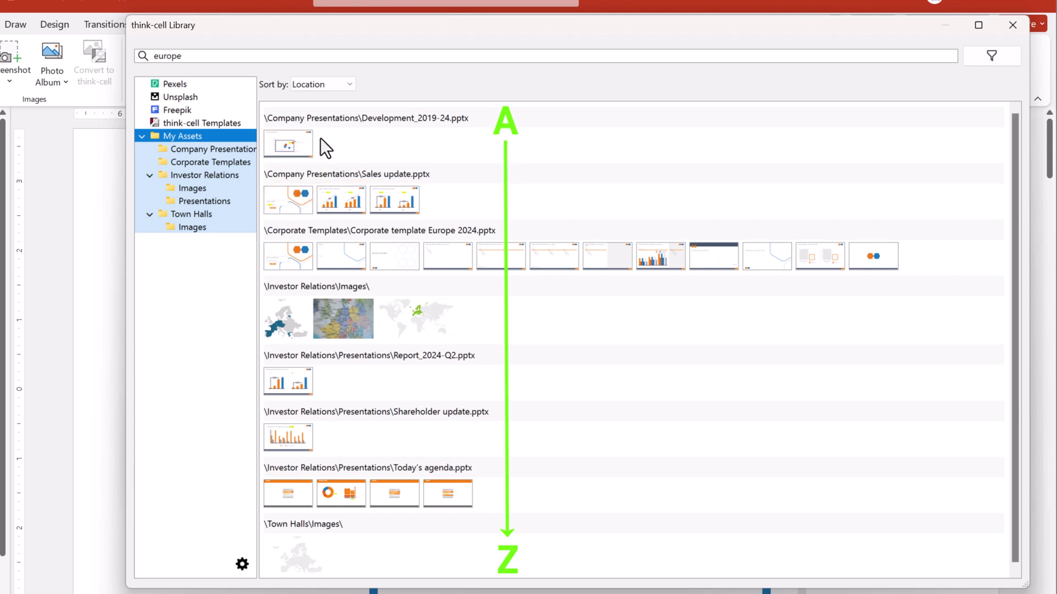
click(349, 86)
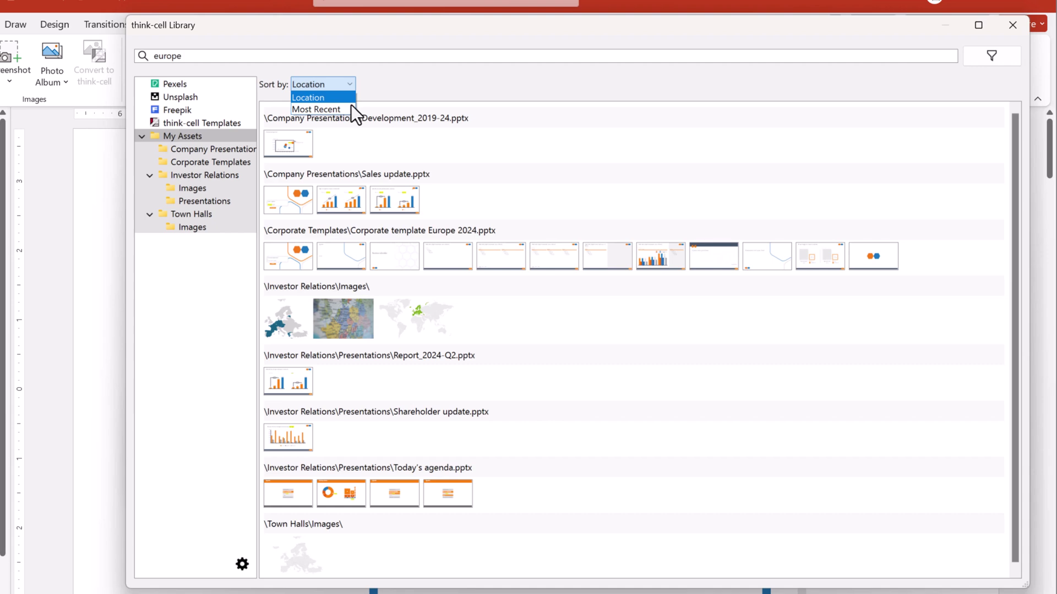
click(351, 108)
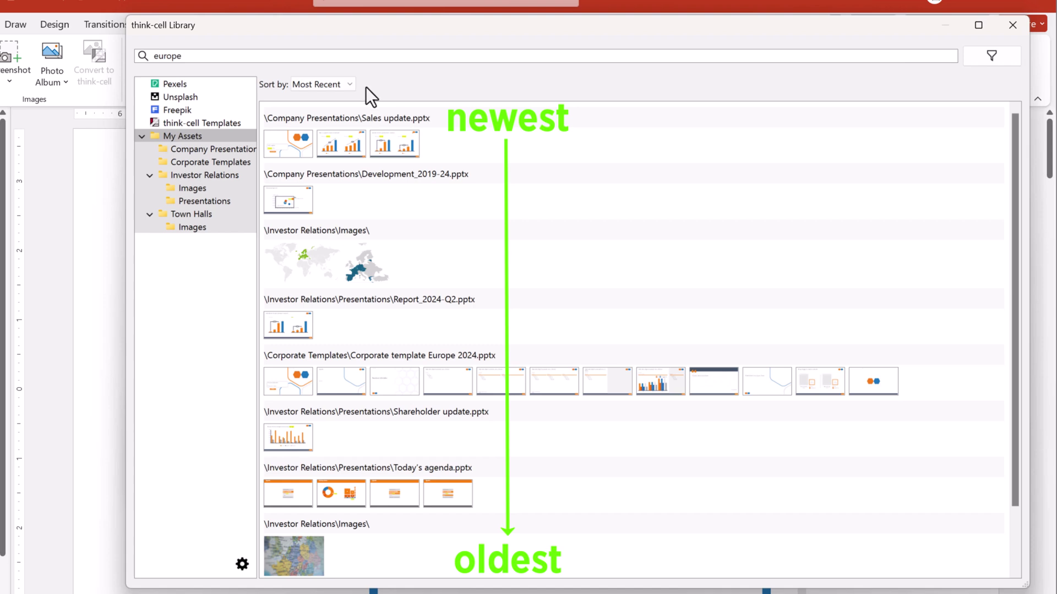
click(351, 84)
click(330, 97)
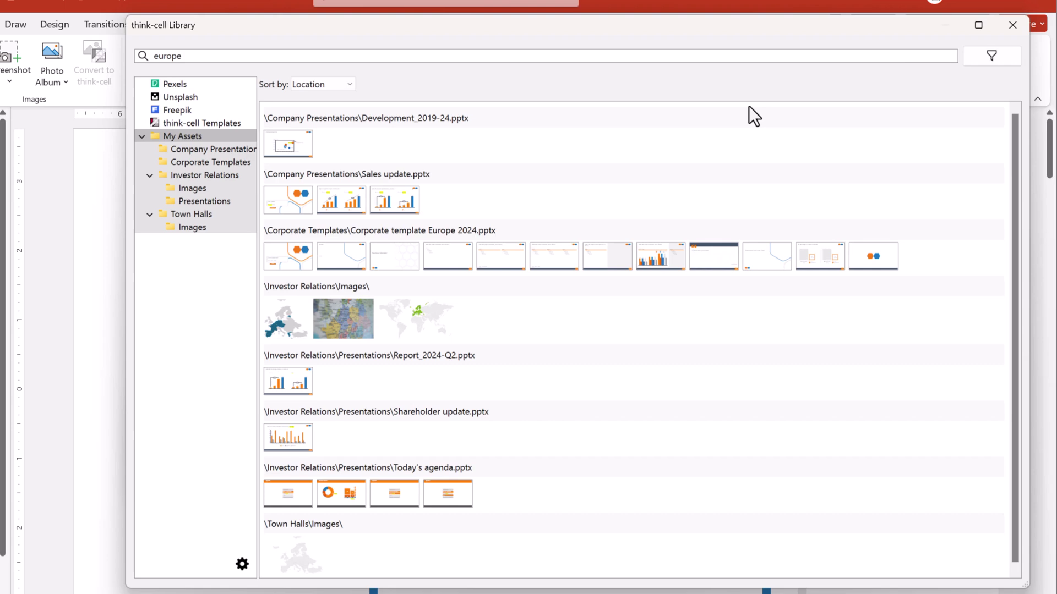
Set the Date Modified filter to 1/1/2024 through 3/31/2024.
click(1003, 58)
click(595, 100)
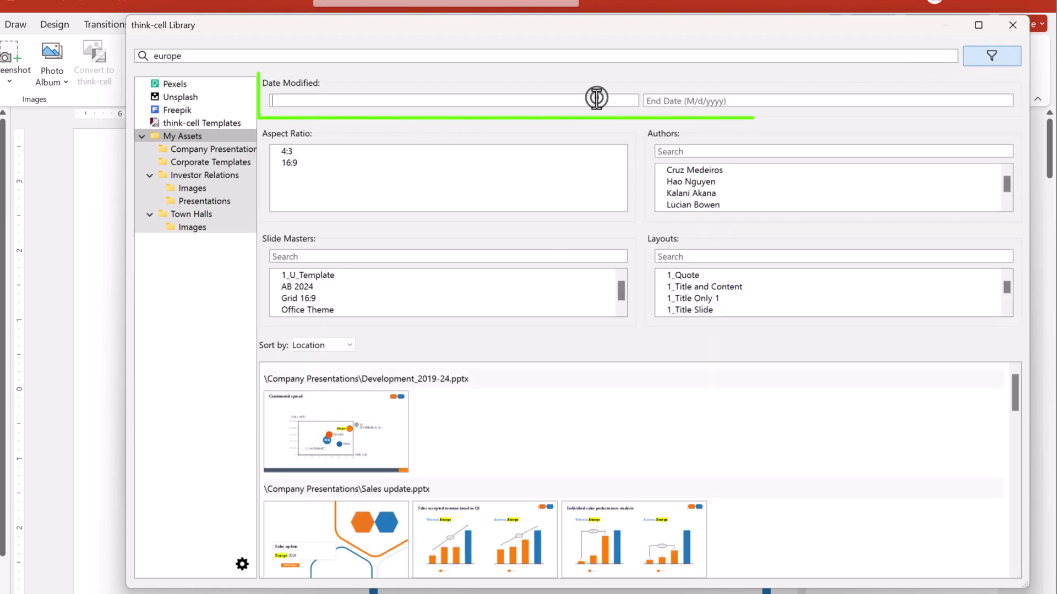
text(1/1/2024)
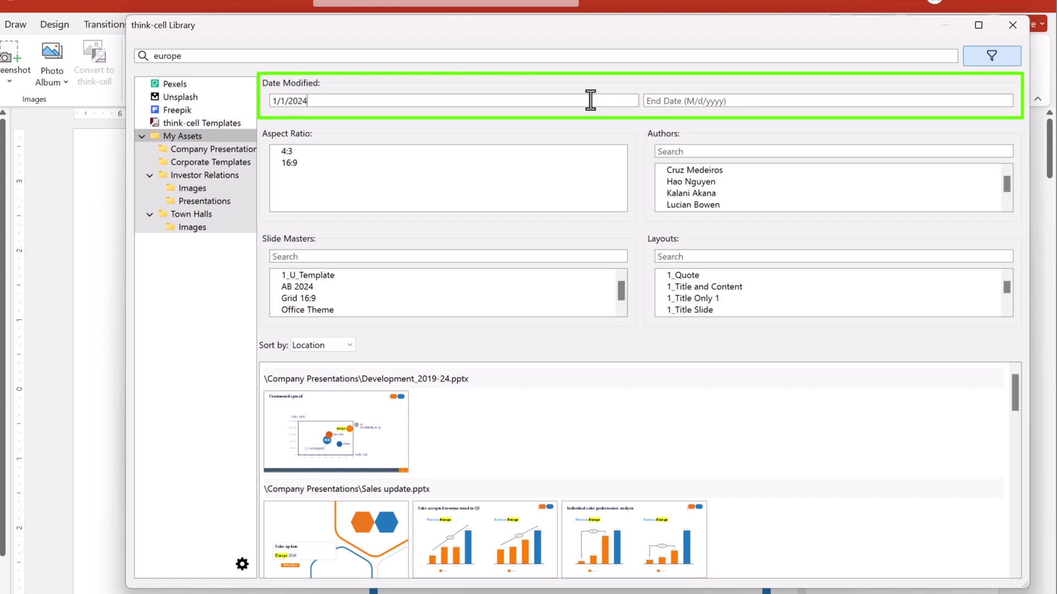
key(Tab)
text(3/31/2024)
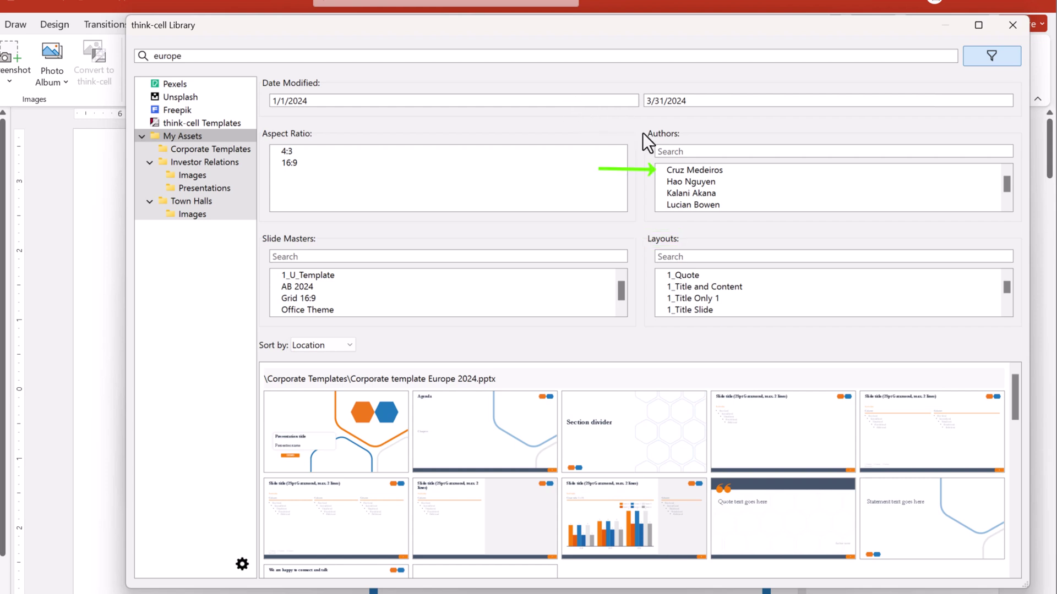
Restrict the results to a single author, leaving only Shareholder update.pptx slide 3.
click(659, 169)
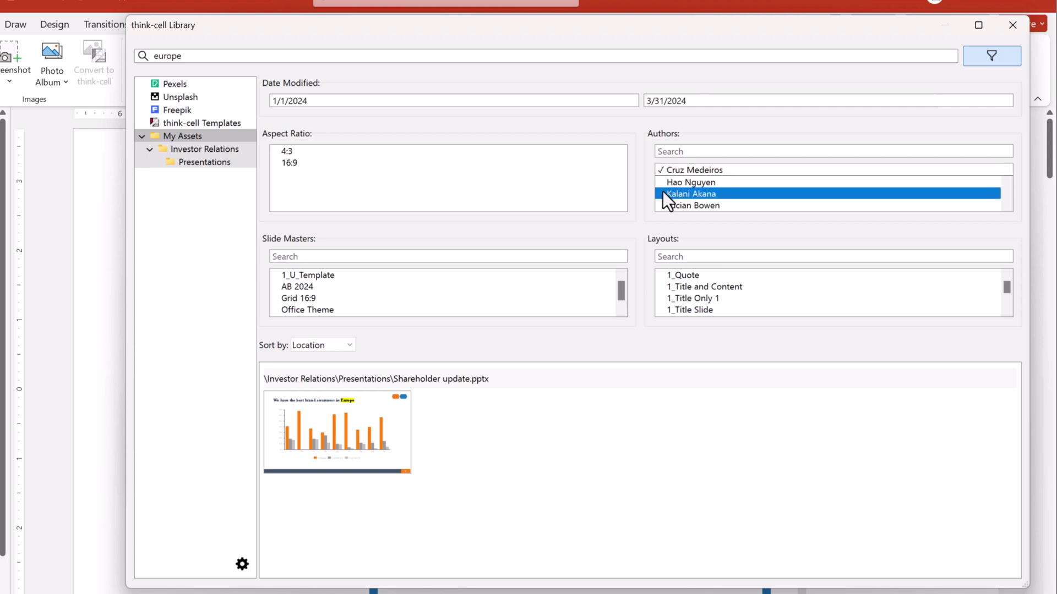
click(663, 192)
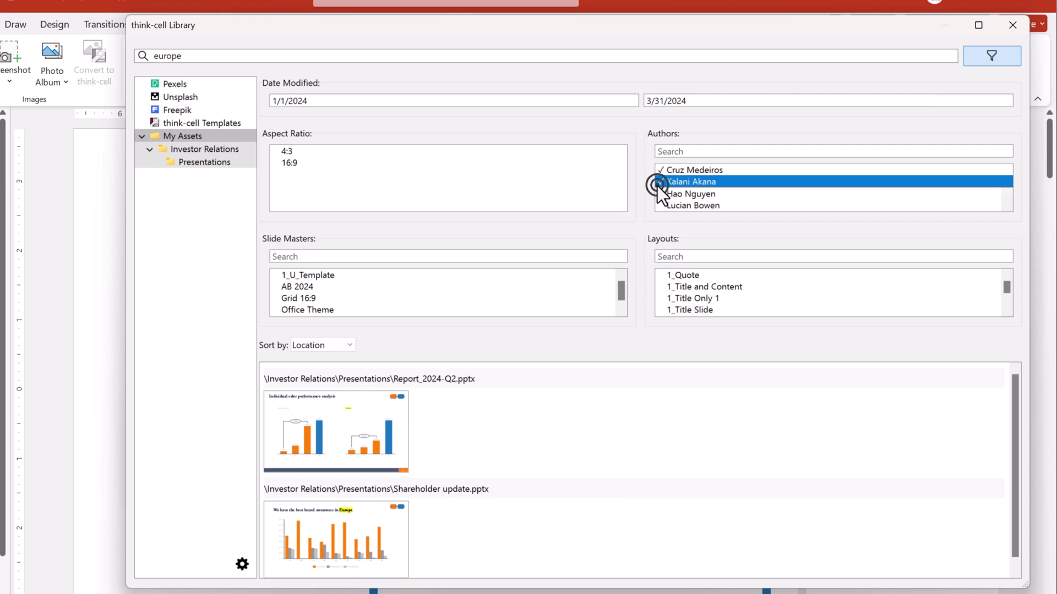
click(657, 186)
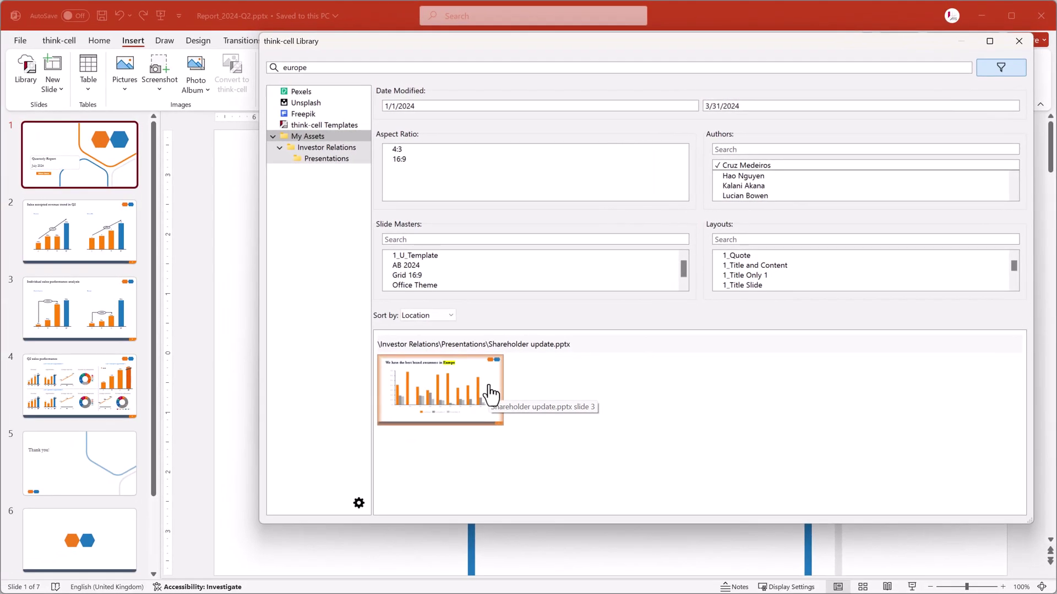
Drag Shareholder update slide 3 in as slide 2, then close the Library.
drag(490, 393, 113, 205)
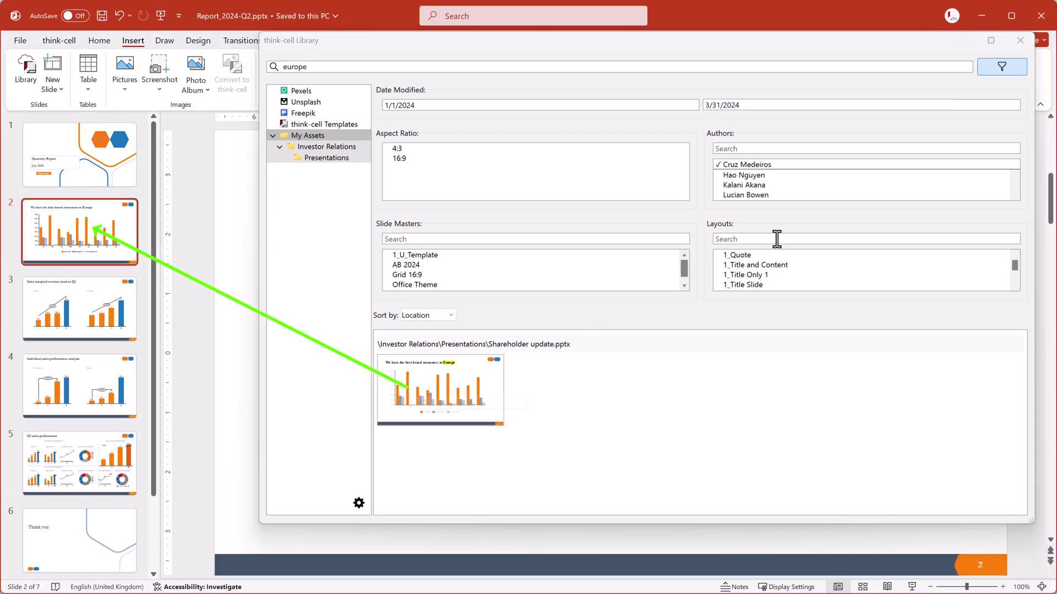
click(1020, 40)
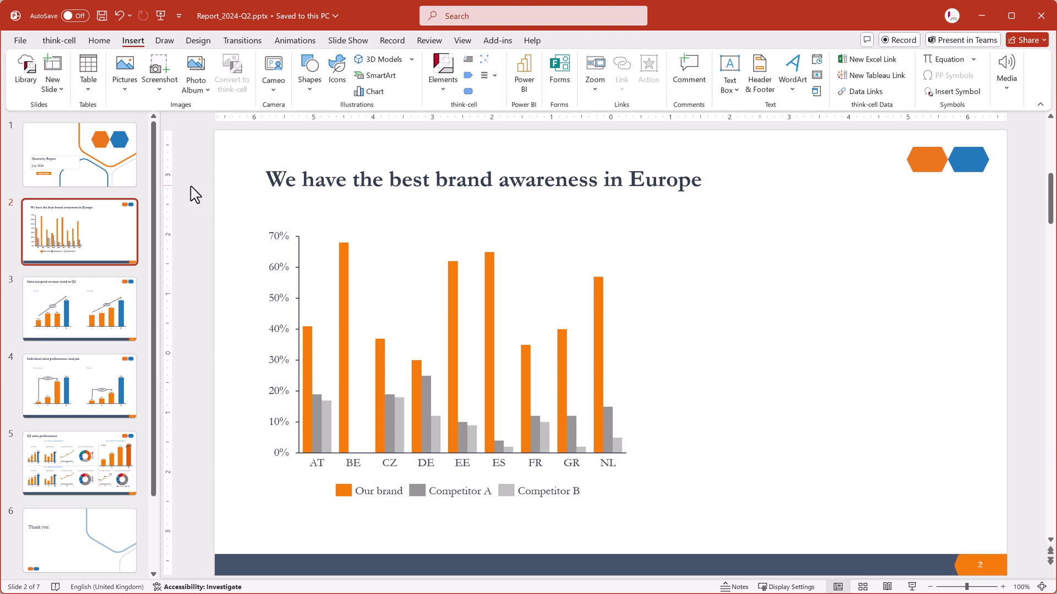
Reopen the Library, select My Assets and search for 'map'.
click(26, 77)
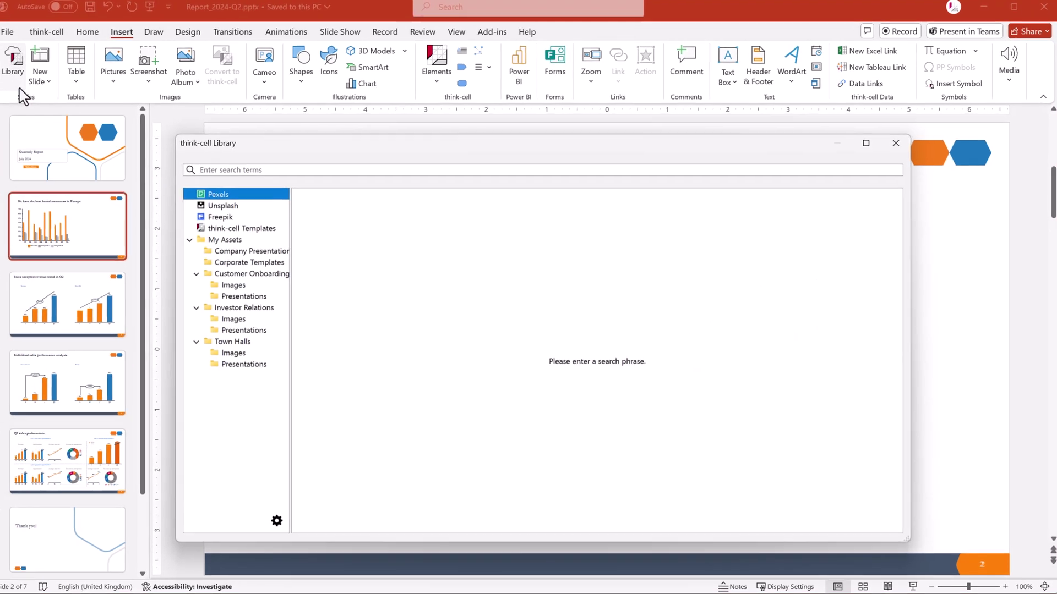
click(231, 245)
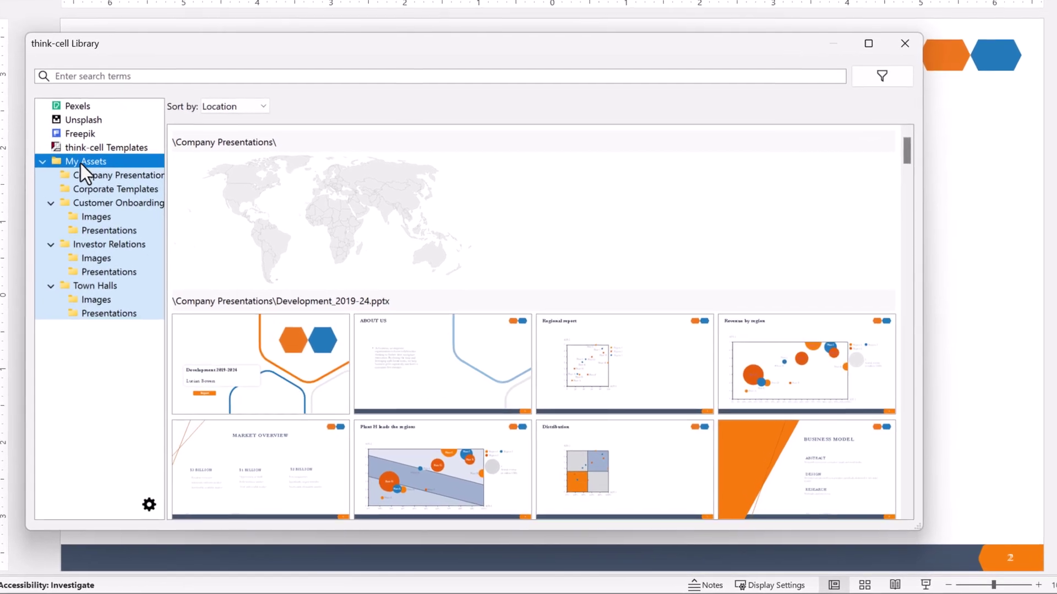
click(168, 90)
text(map)
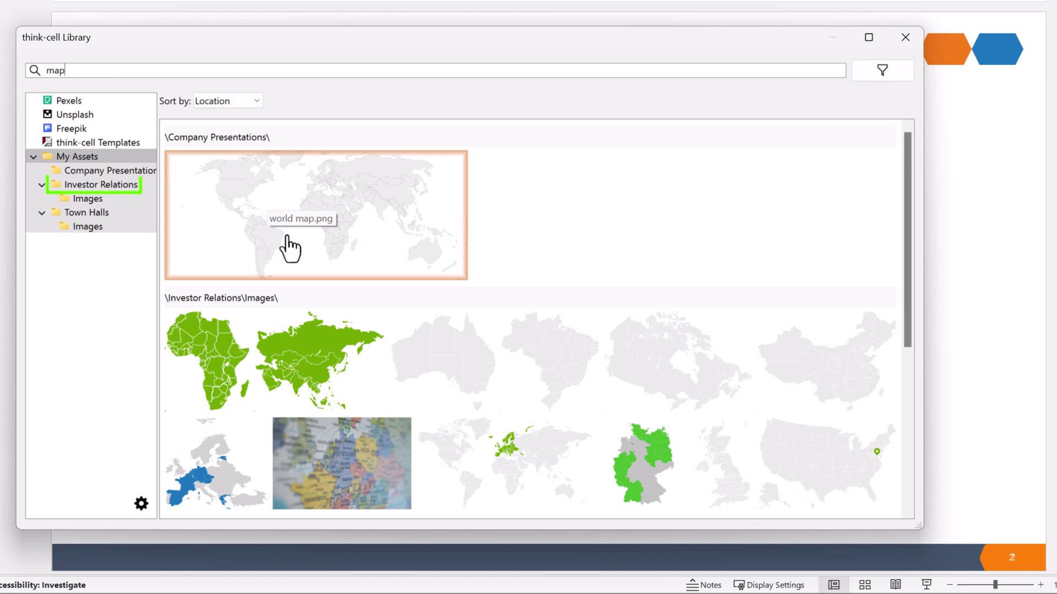
Limit map results to Investor Relations, delete Germany map active.png in Explorer, and refresh the Library.
click(114, 187)
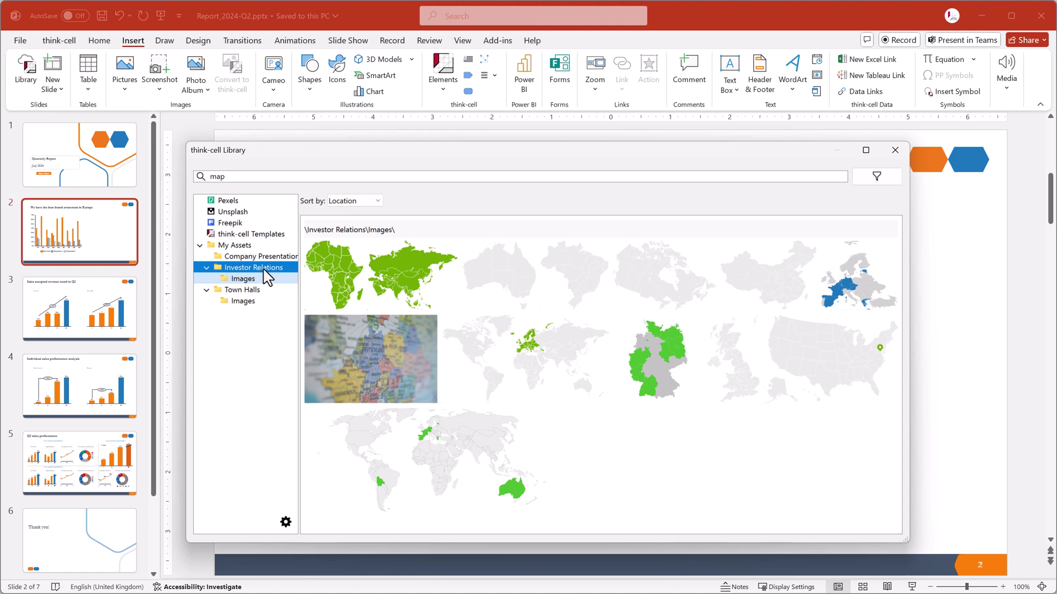
click(402, 229)
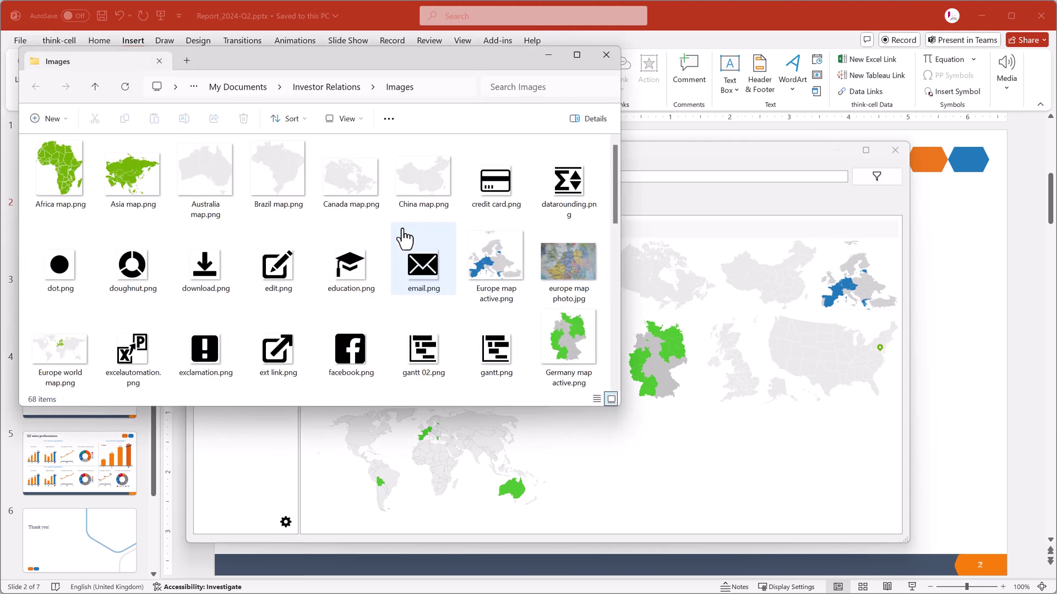
click(549, 350)
key(Delete)
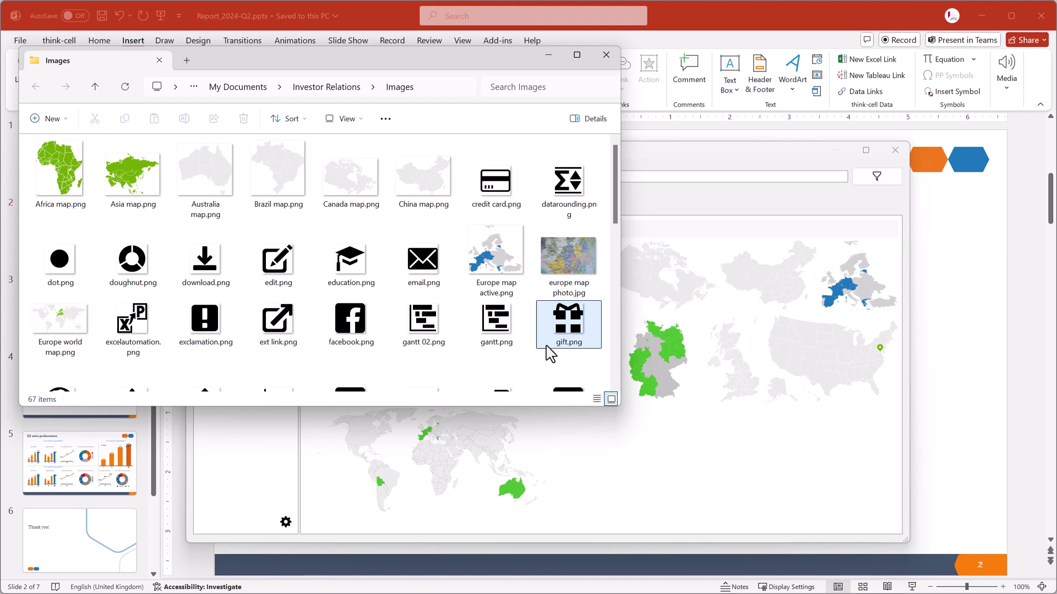
click(654, 150)
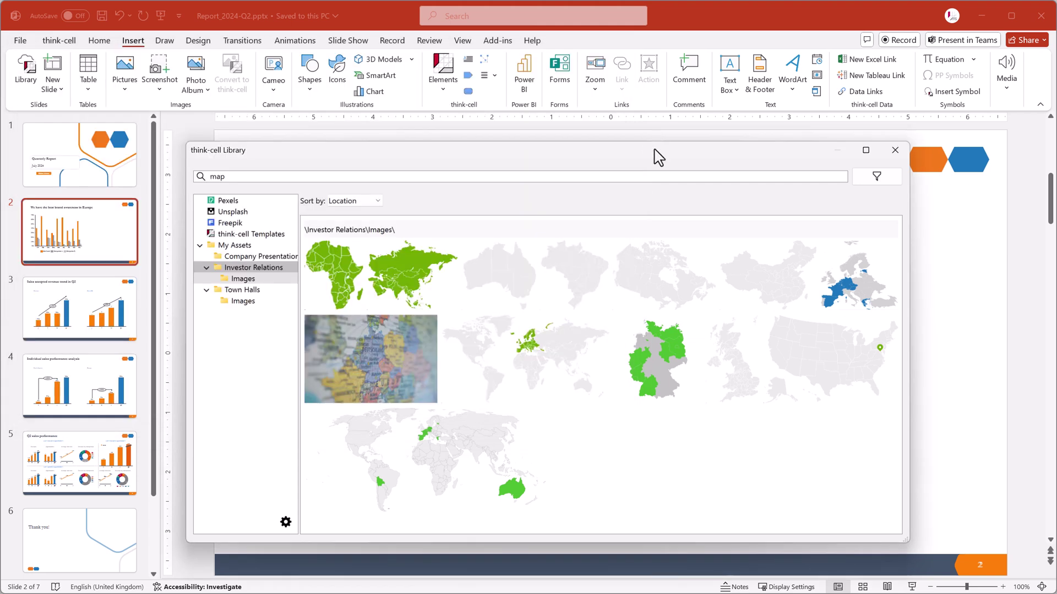
key(F5)
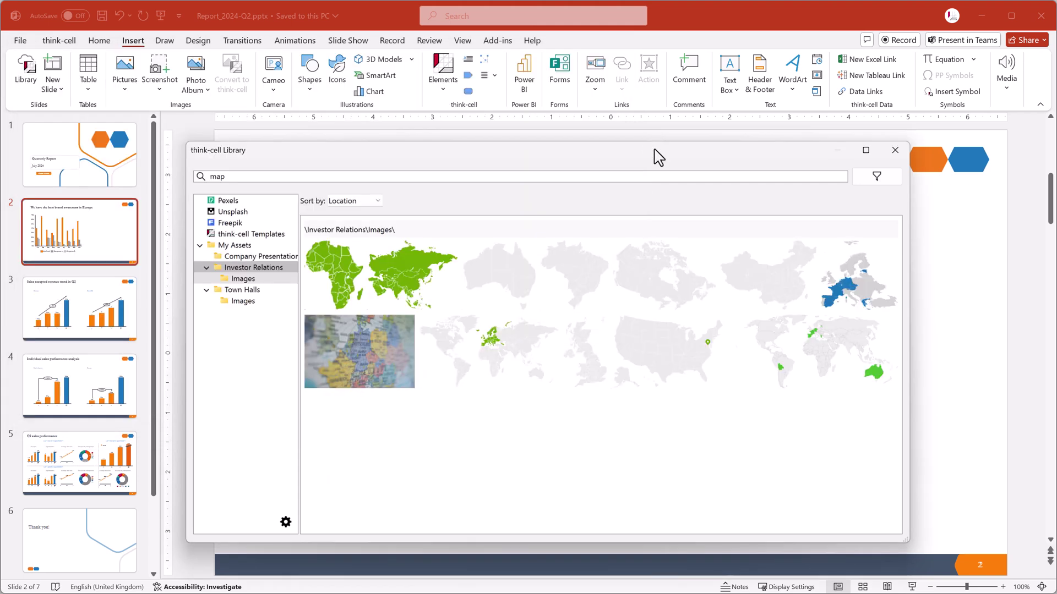
Select the Europe map image from the think-cell Library and set positions to lock by default.
click(847, 291)
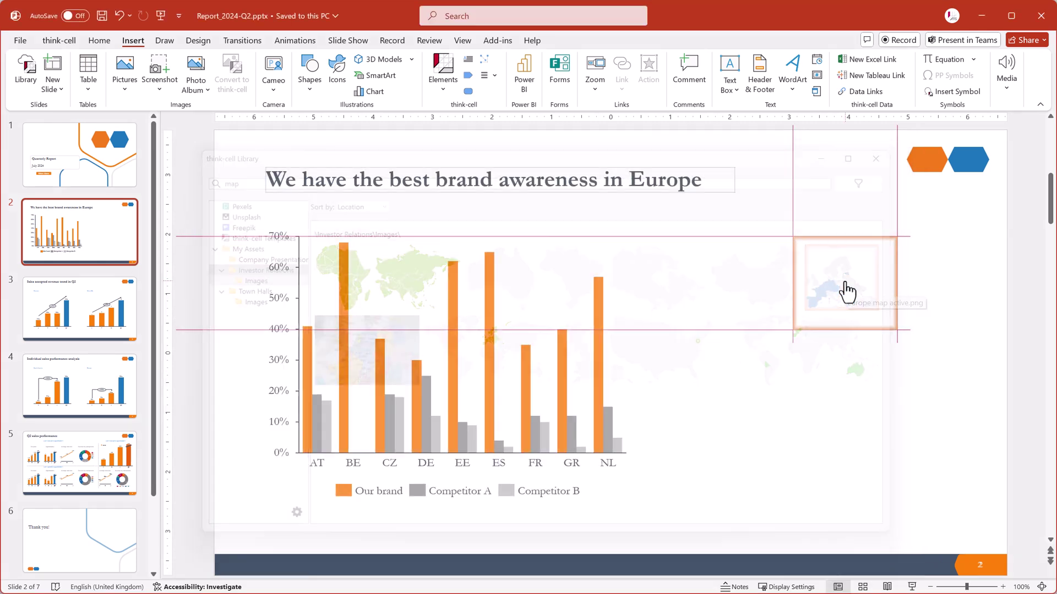
click(494, 77)
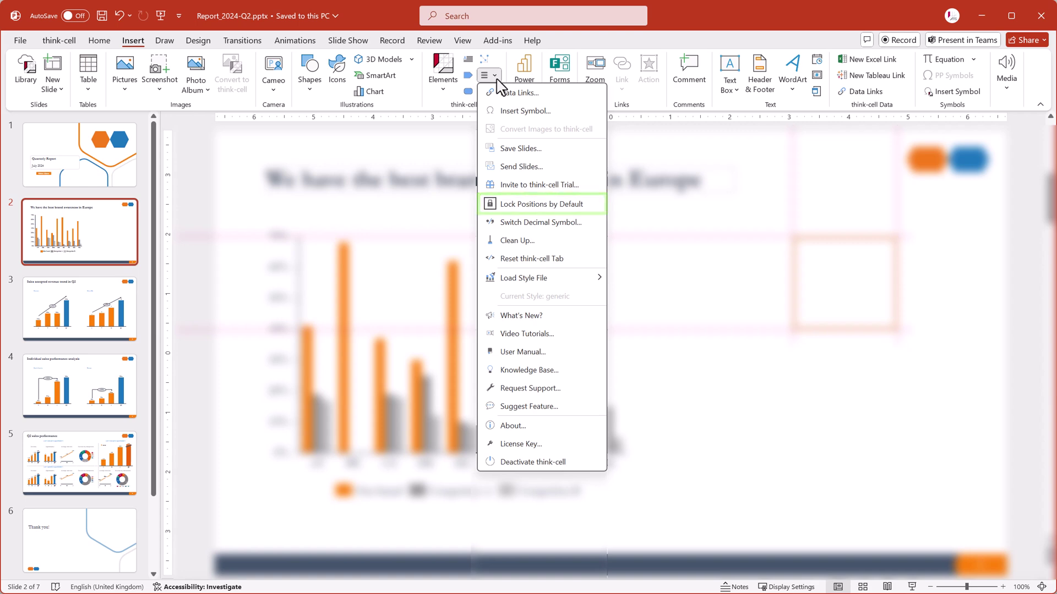
click(863, 294)
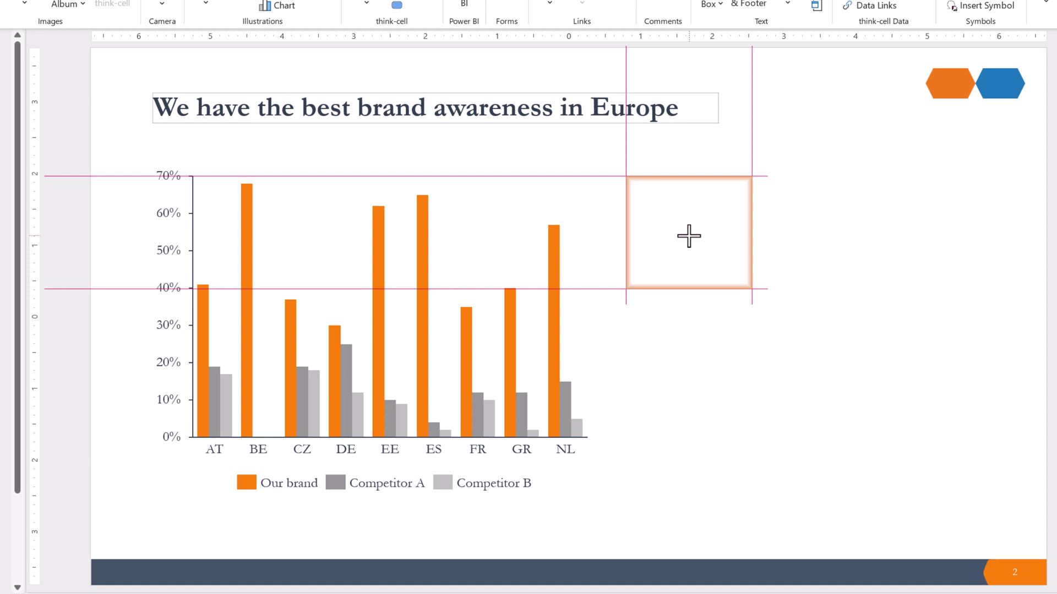
Drop the Europe map right of the chart, stretch it to the baseline and unlock its right edge.
click(689, 236)
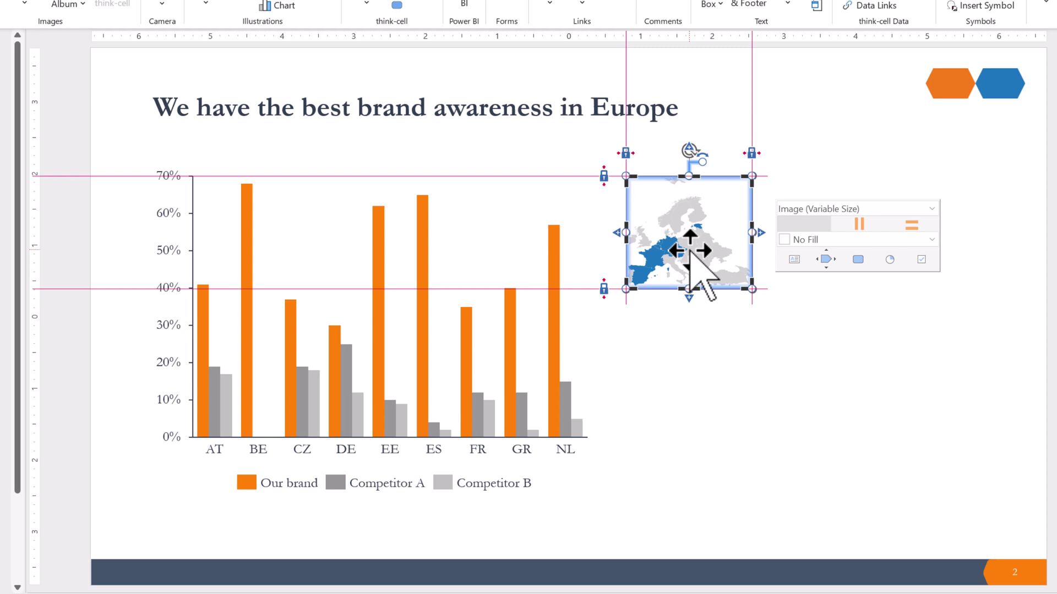
drag(689, 289, 695, 436)
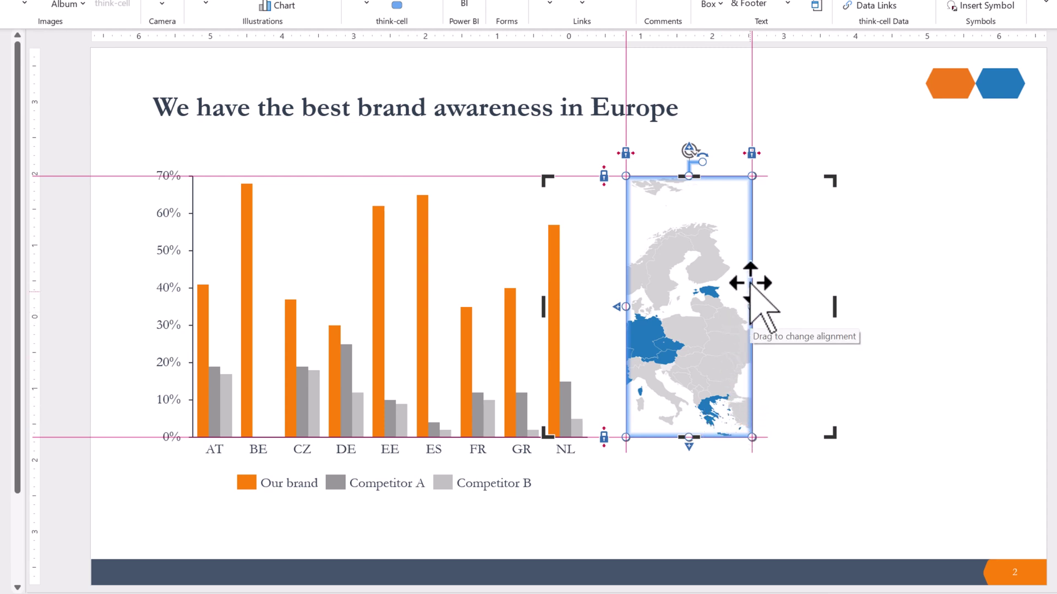
click(751, 153)
click(814, 122)
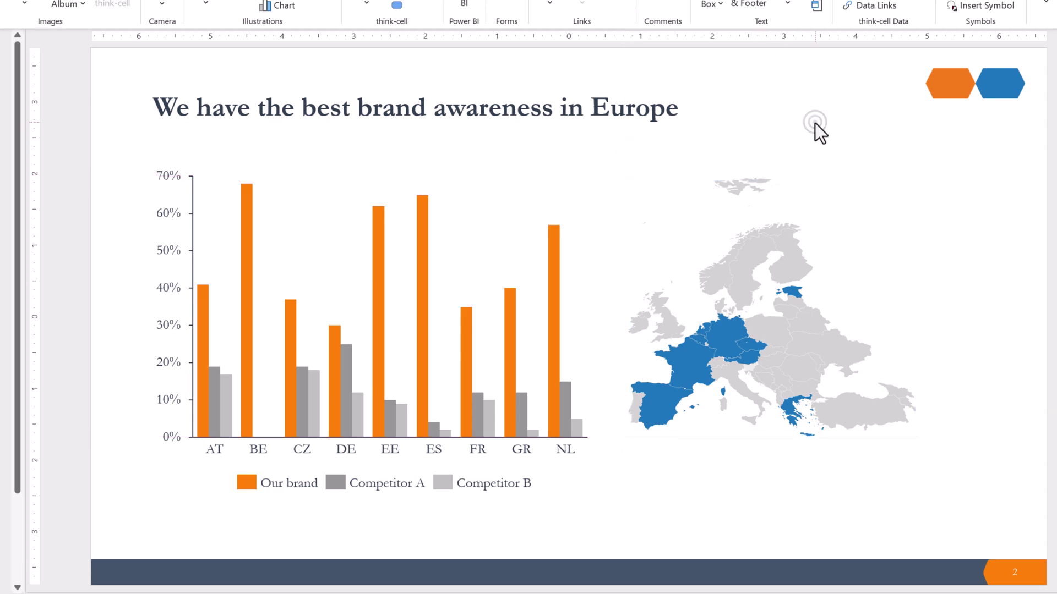